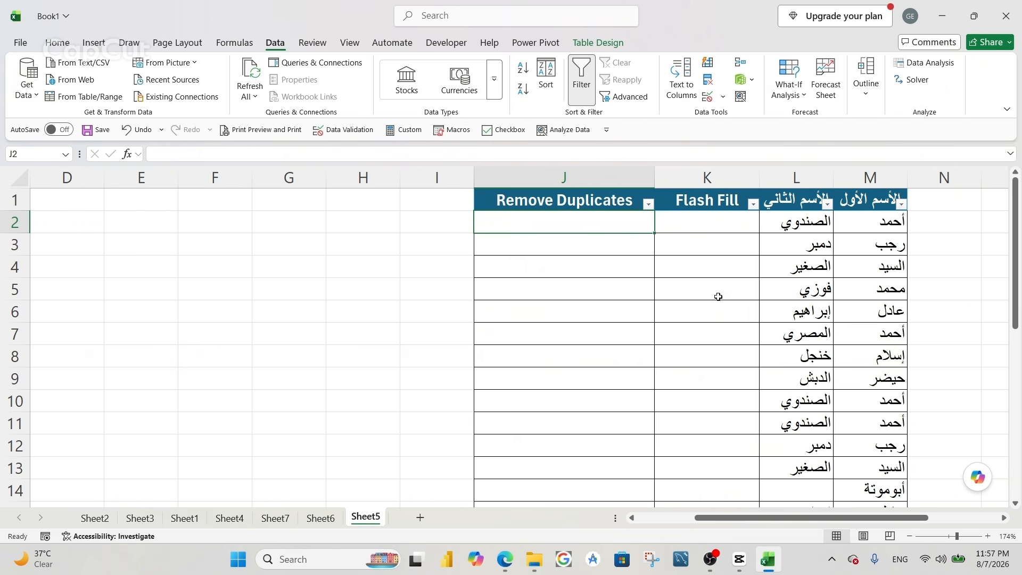
Widen the الأسم الثاني and الأسم الأول columns (L and M) to fit their headers
left_click(694, 218)
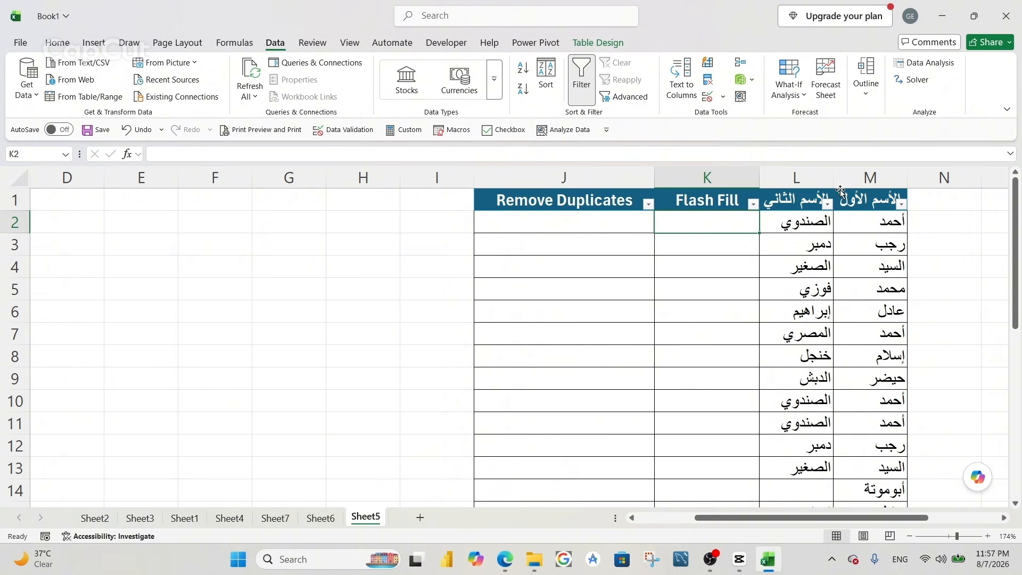
left_click_drag(831, 181, 867, 181)
left_click_drag(941, 181, 971, 181)
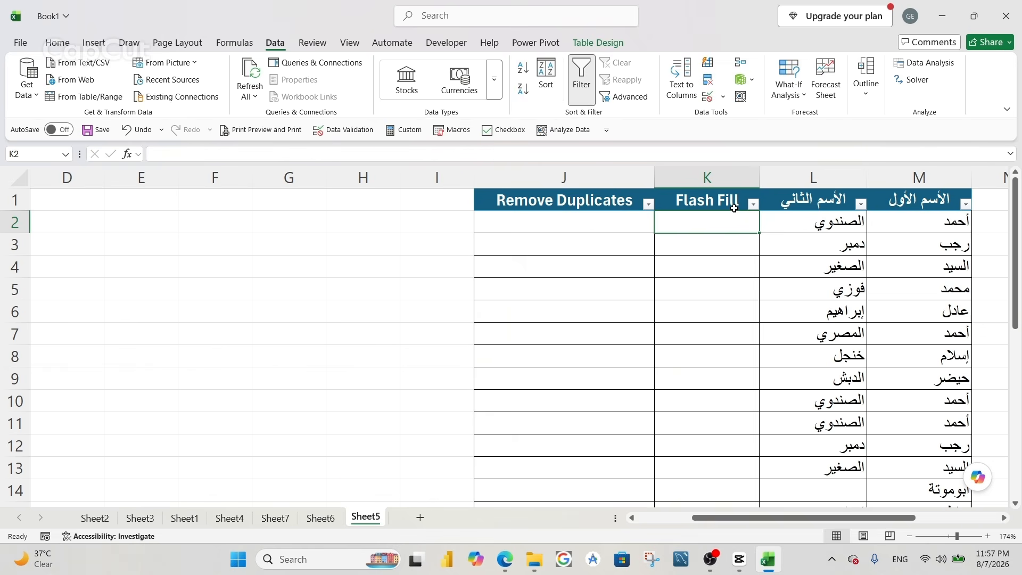
Enter the first person's full name in K2 and complete the rest of the column with Flash Fill
type("H")
key("BackSpace")
key("alt+shift")
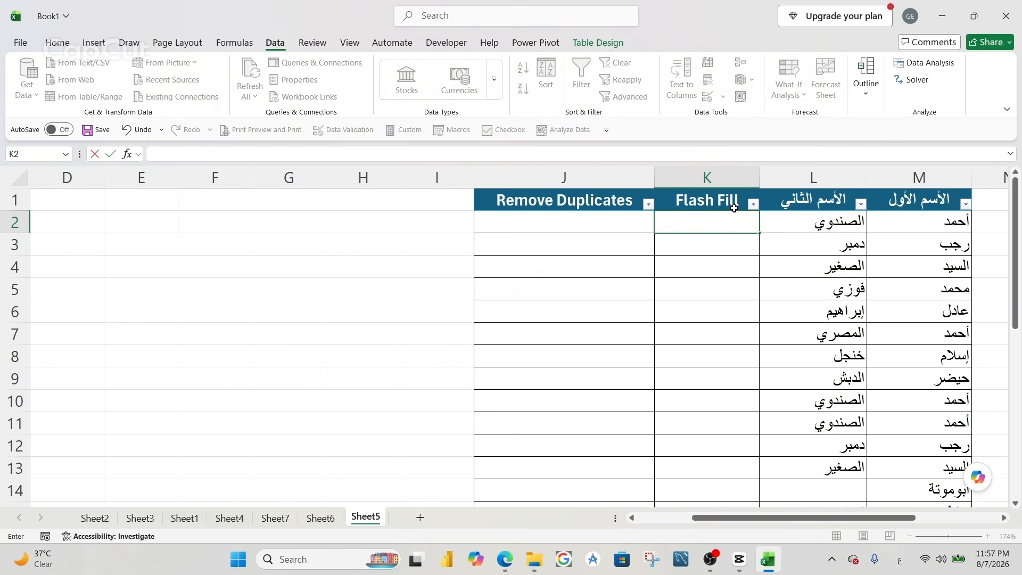
type("أحمد الصندوي")
key("Return")
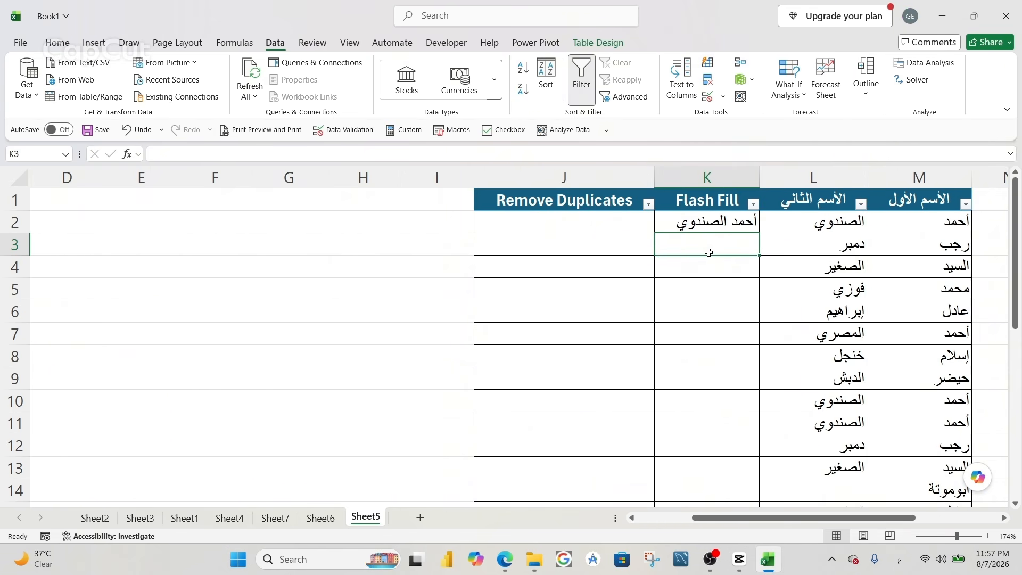
key("ctrl+e")
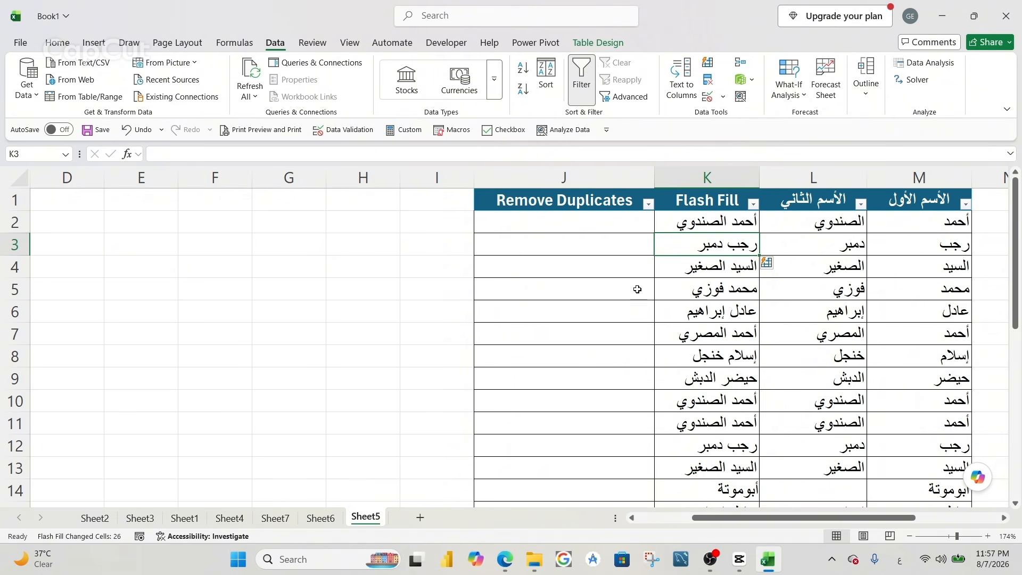
Copy all the combined names from the Flash Fill column, K2:K28, into the Remove Duplicates column starting at J2
left_click(572, 220)
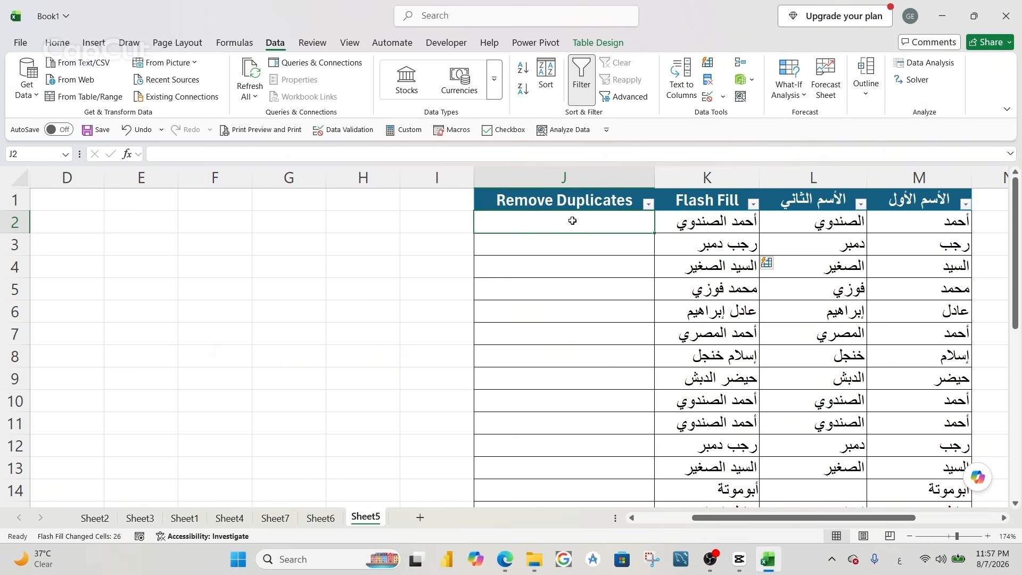
left_click(729, 222)
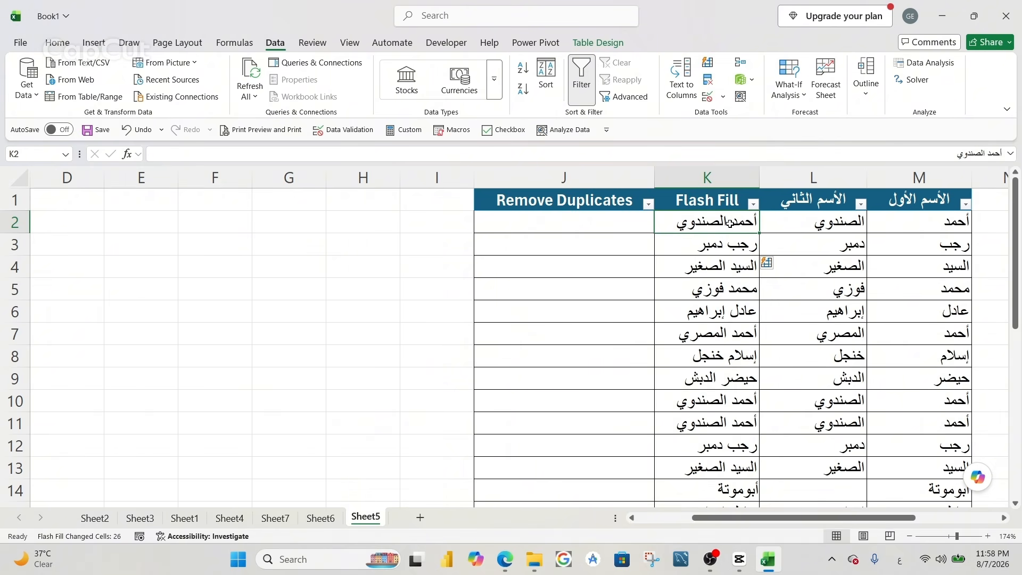
key("ctrl+shift+Down")
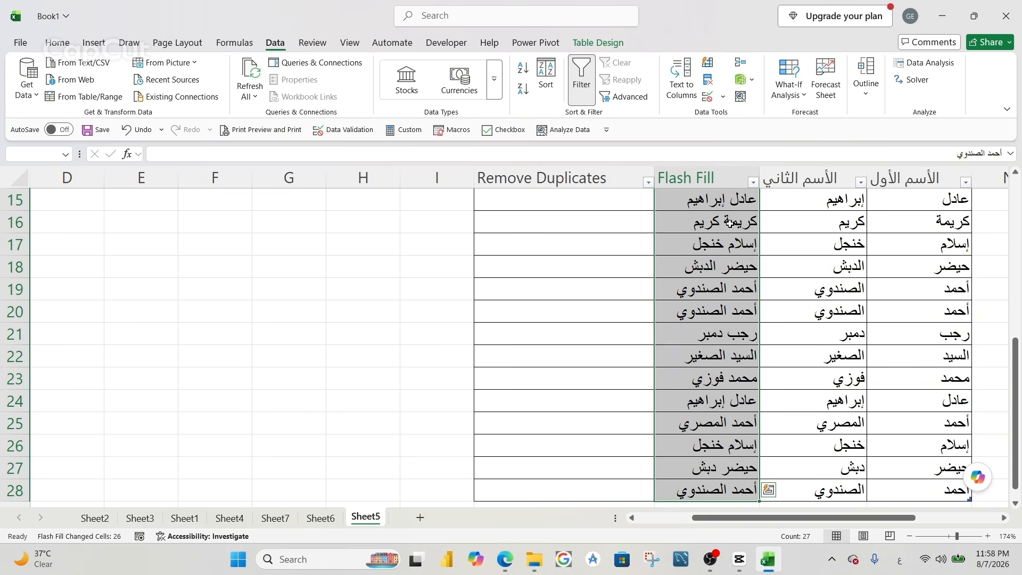
key("ctrl+c")
scroll(756, 240, "up", 5)
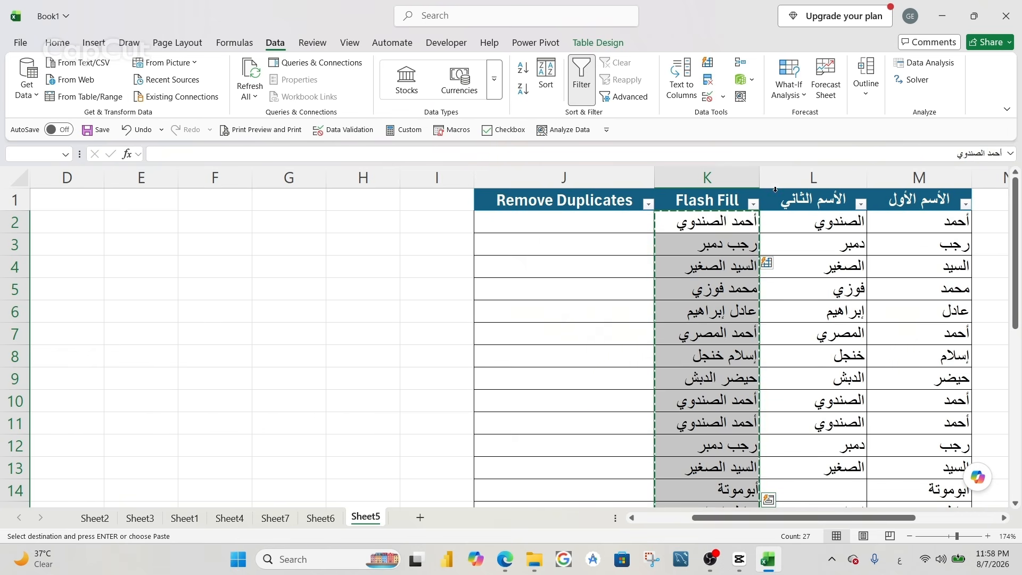
left_click(586, 221)
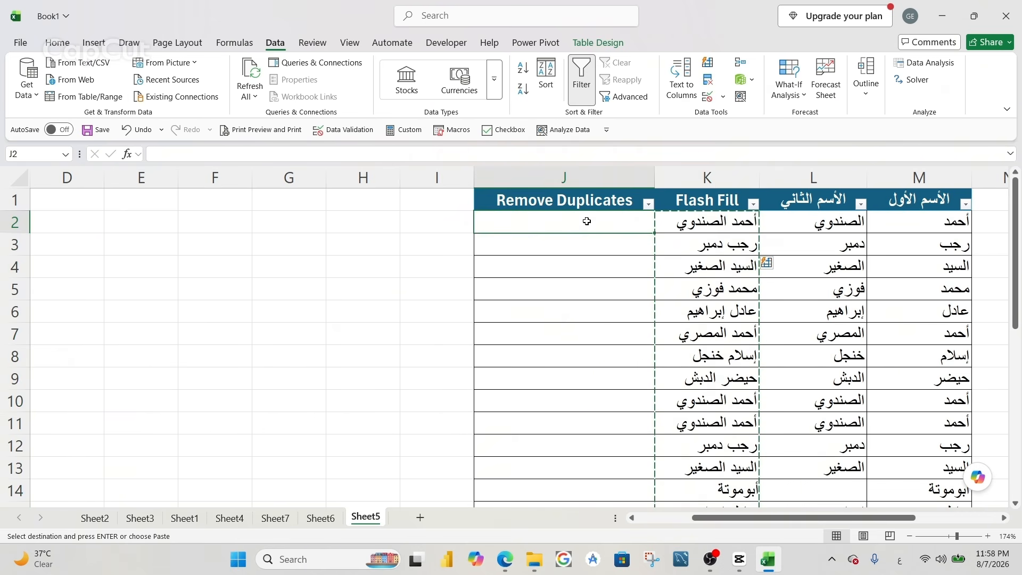
key("ctrl+v")
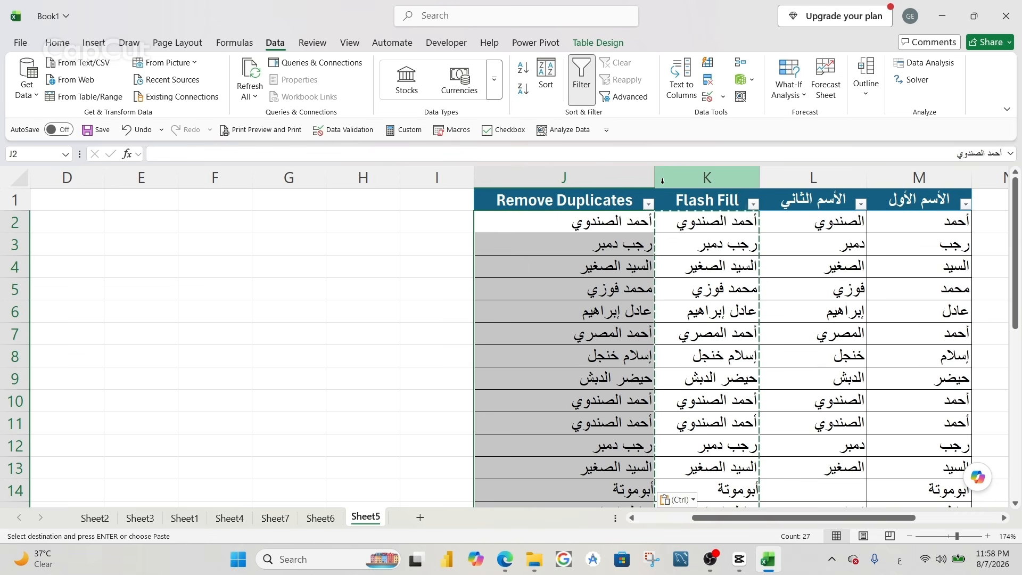
key("Escape")
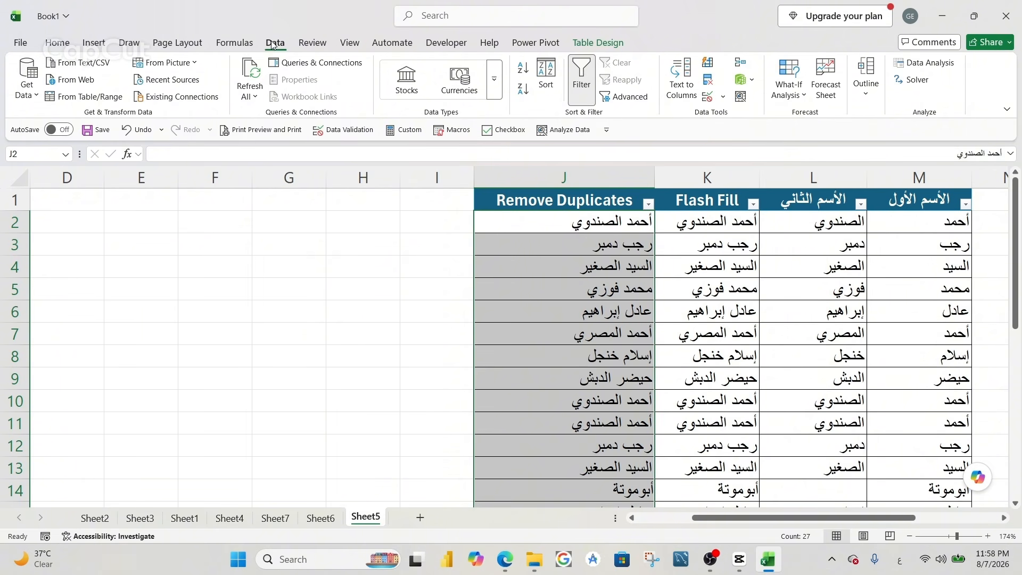
Remove duplicate rows from the table, comparing all four columns and treating the first row as headers
left_click(708, 81)
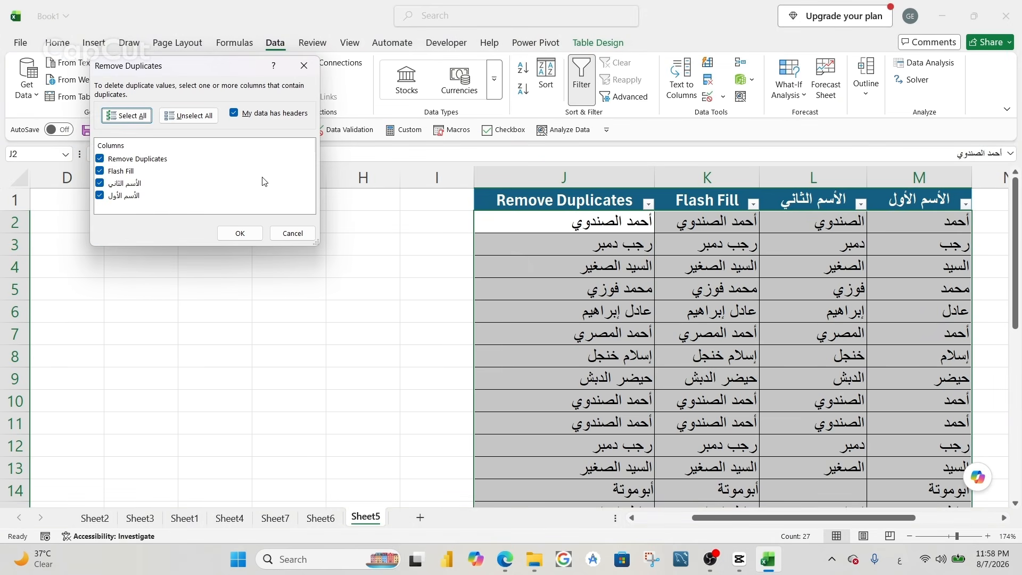
left_click(235, 234)
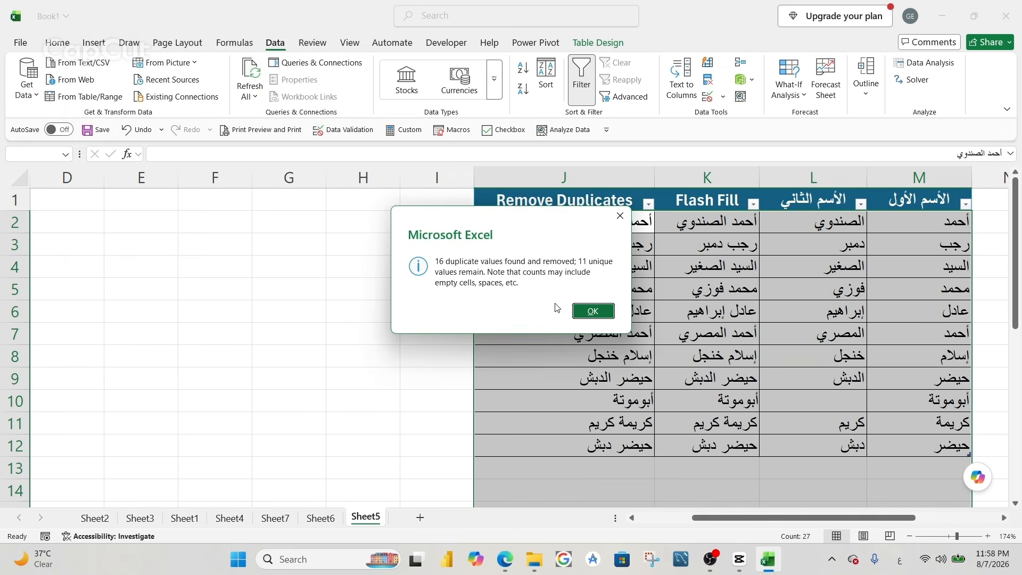
left_click(586, 311)
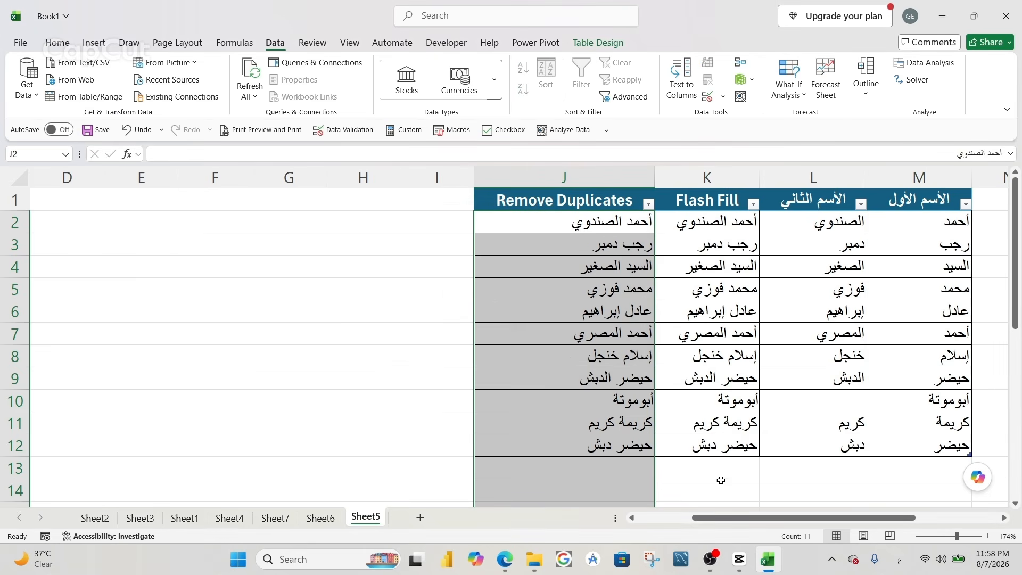
left_click(693, 467)
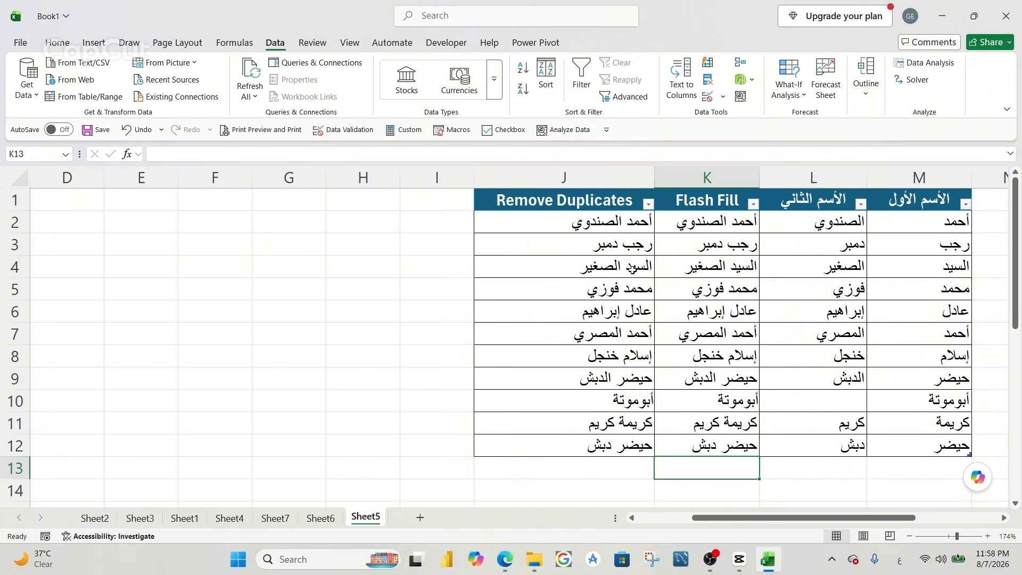
Insert a table column to the left of the Remove Duplicates column and title it "Full Name"
right_click(519, 204)
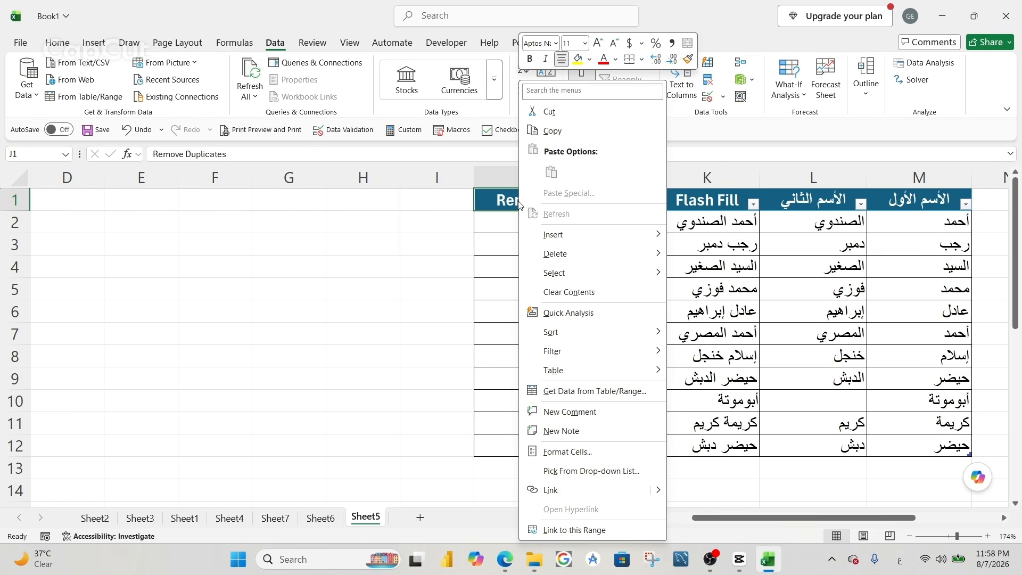
mouse_move(570, 238)
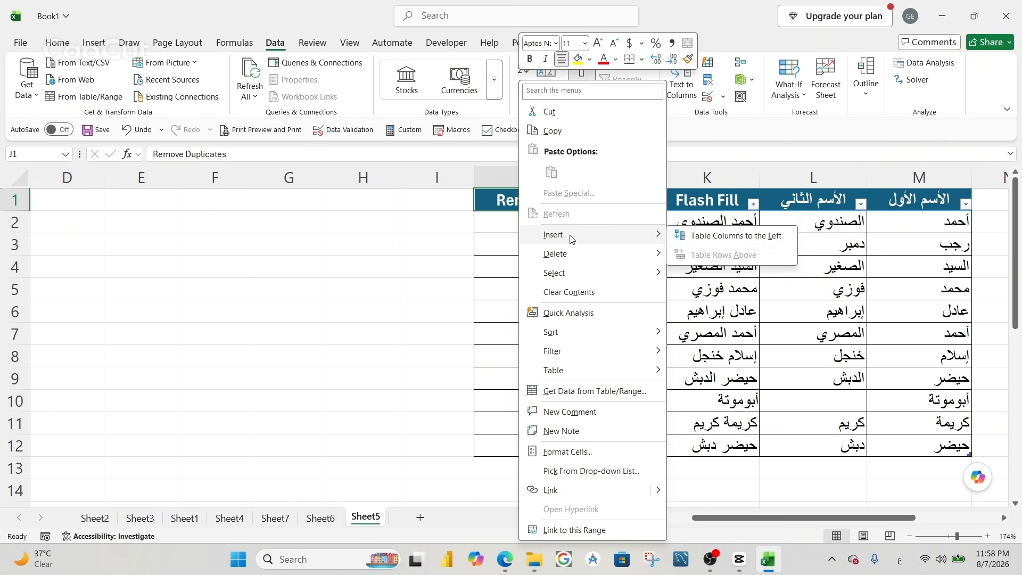
left_click(703, 240)
double_click(541, 204)
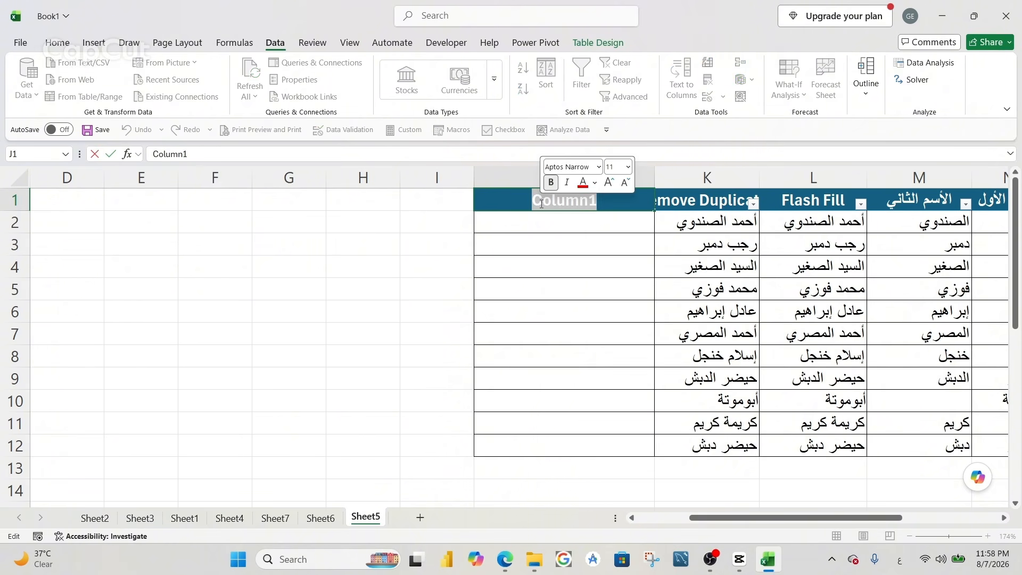
type("[")
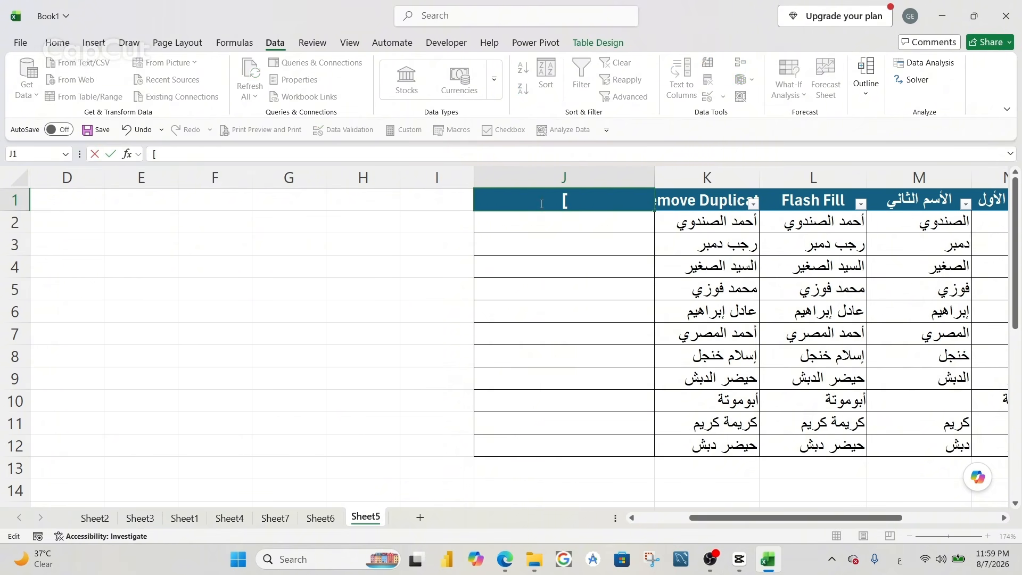
key("BackSpace")
key("alt+shift")
type("Full Name")
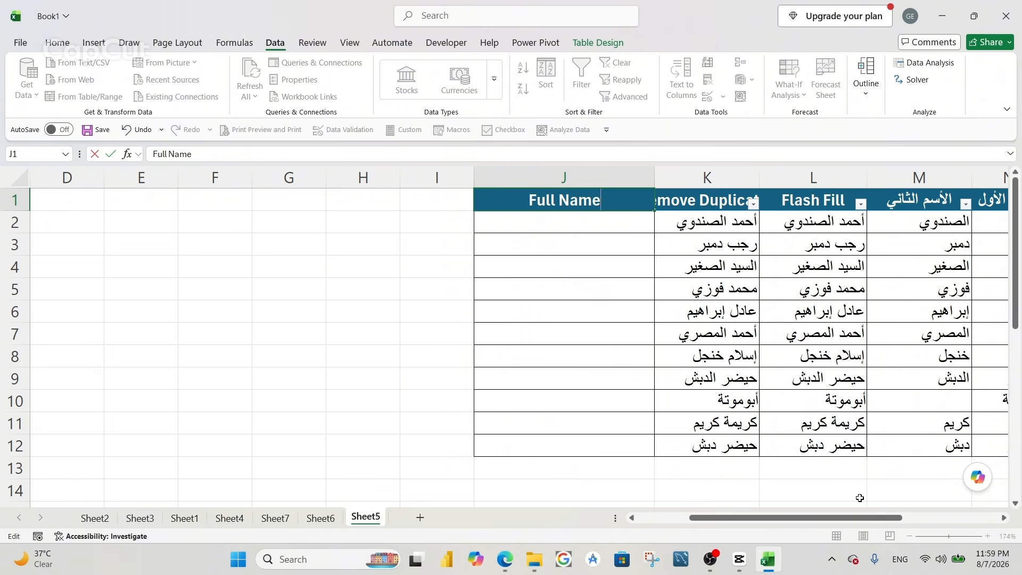
Fill the Full Name column from J2 with the formula =[@[الأسم الأول]]&" "&[@[الأسم الثاني]]
left_click(551, 223)
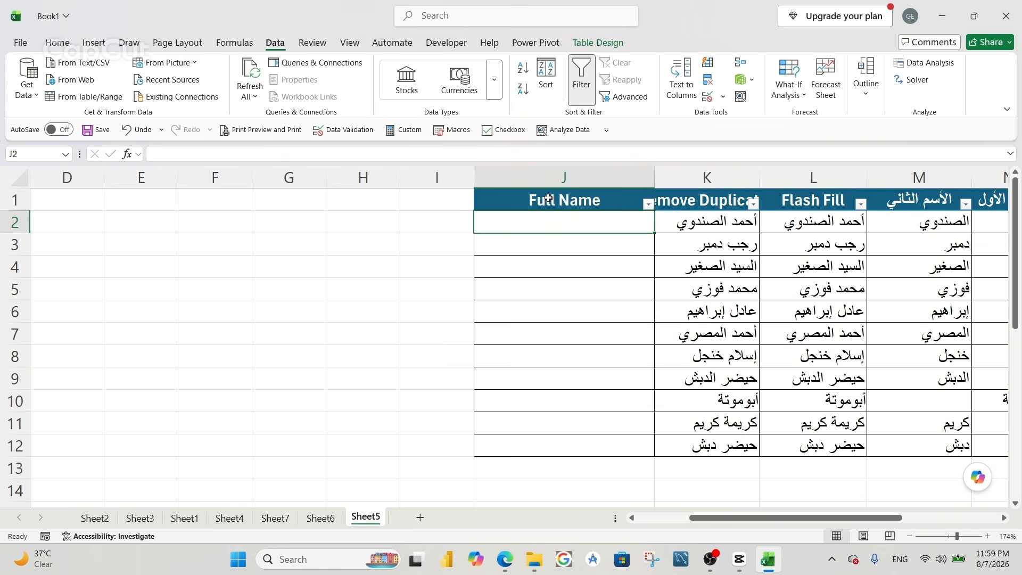
type("=")
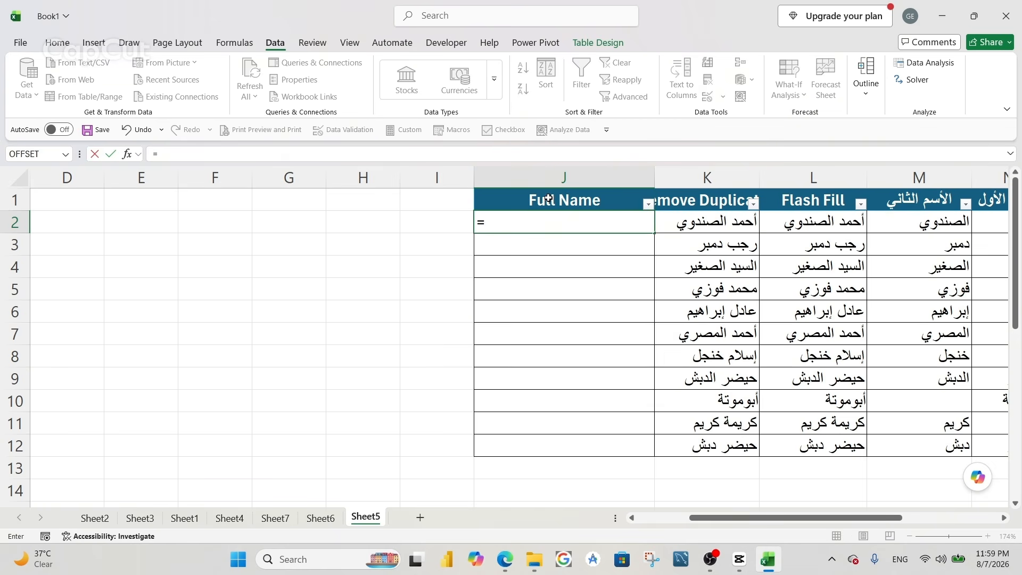
left_click_drag(833, 514, 886, 515)
left_click(793, 223)
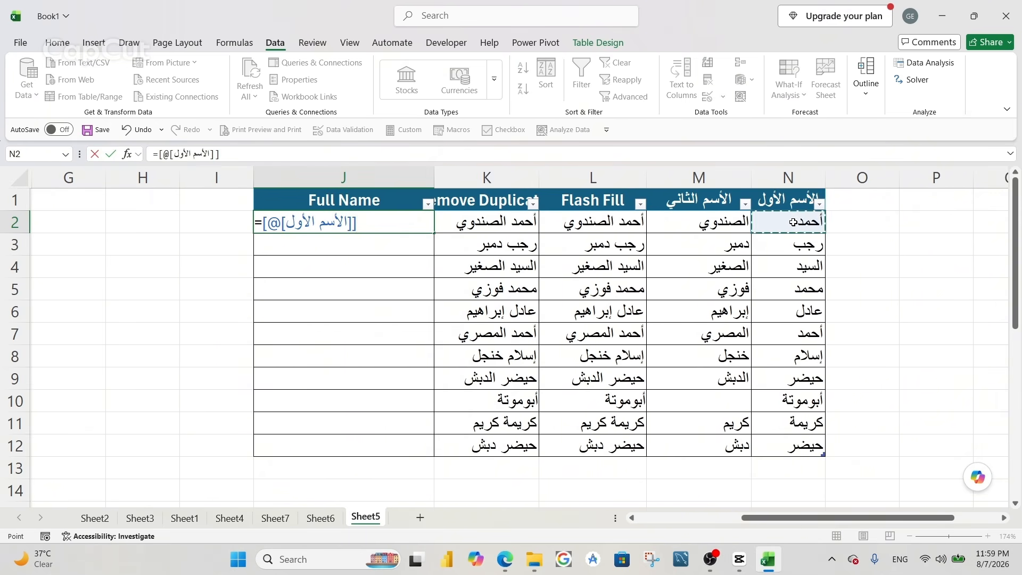
left_click(250, 152)
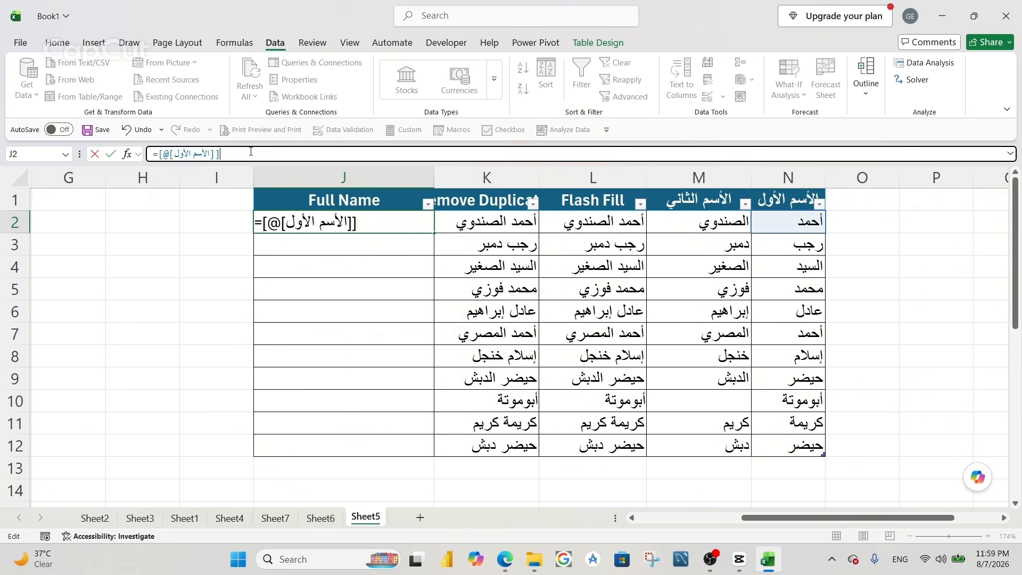
type("&")
type("\" \"&")
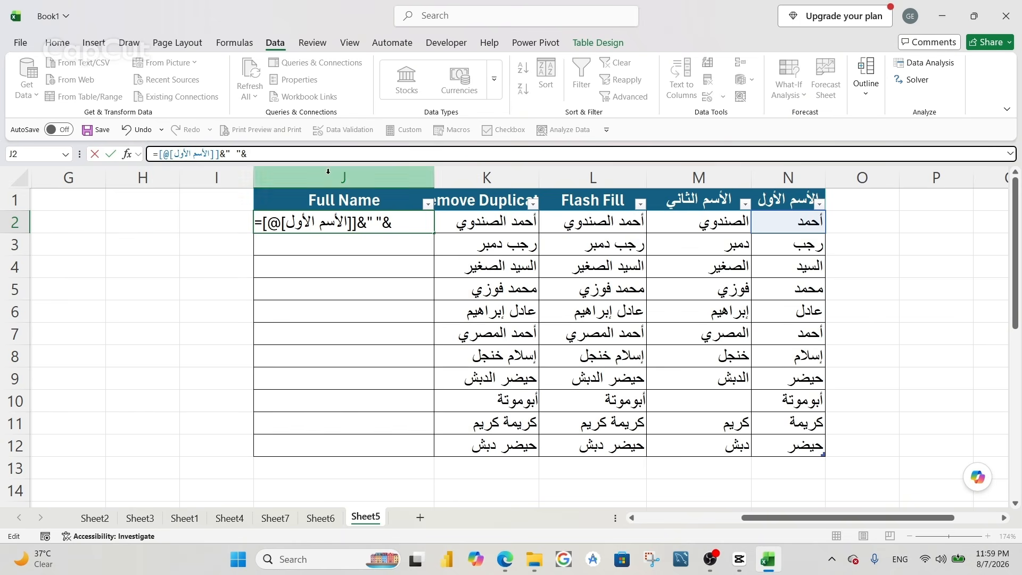
left_click(682, 223)
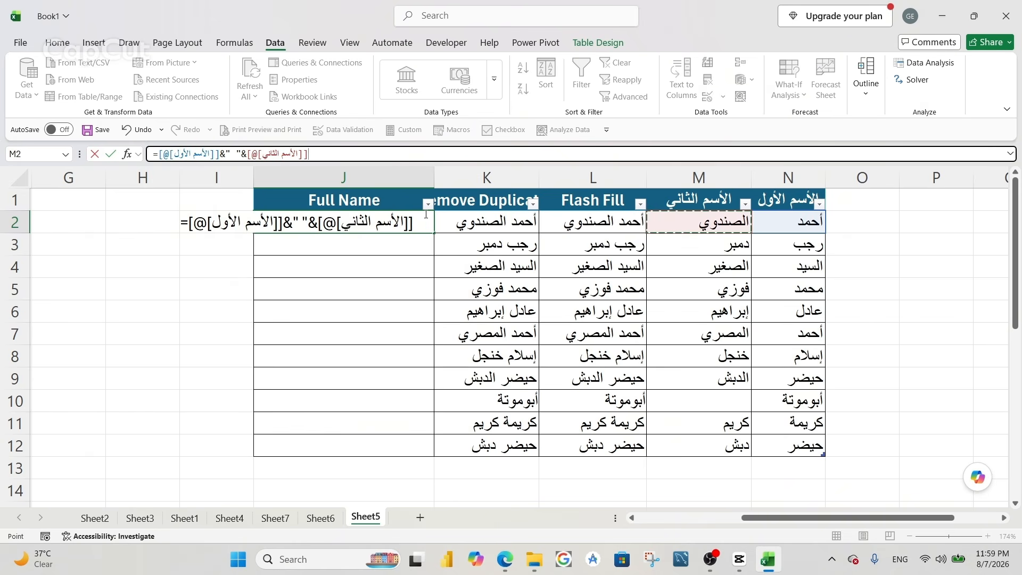
key("Return")
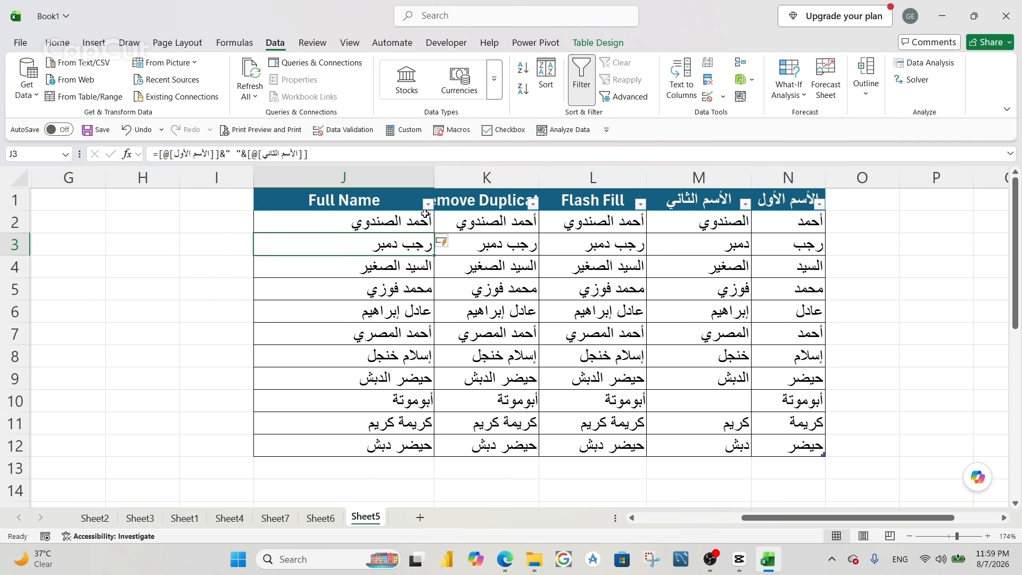